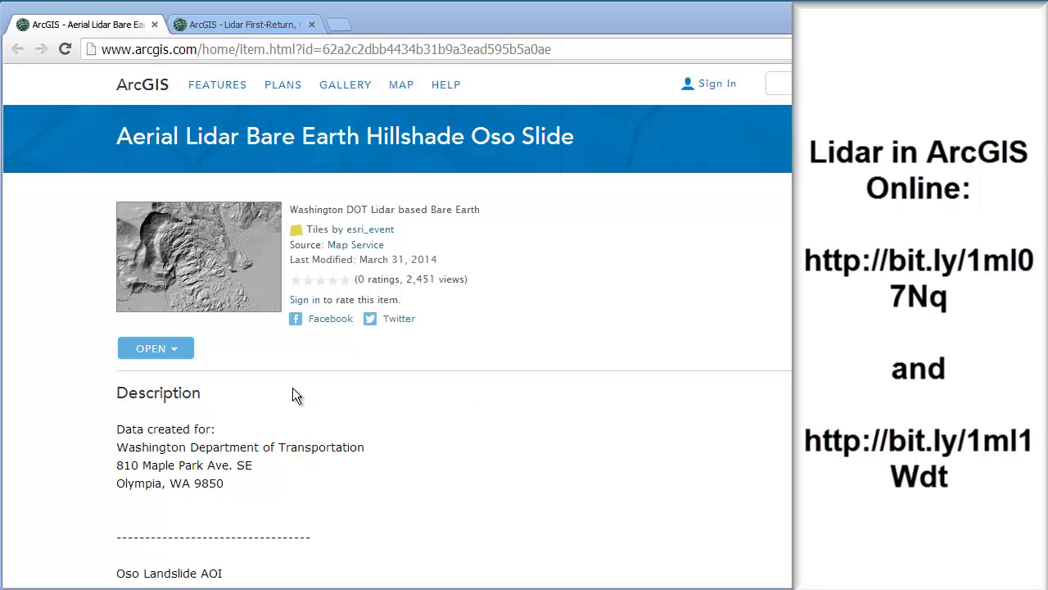
Step: Show the opening options for the Aerial Lidar Bare Earth Hillshade Oso Slide item
{"action": "left_click", "coordinate": [179, 357]}
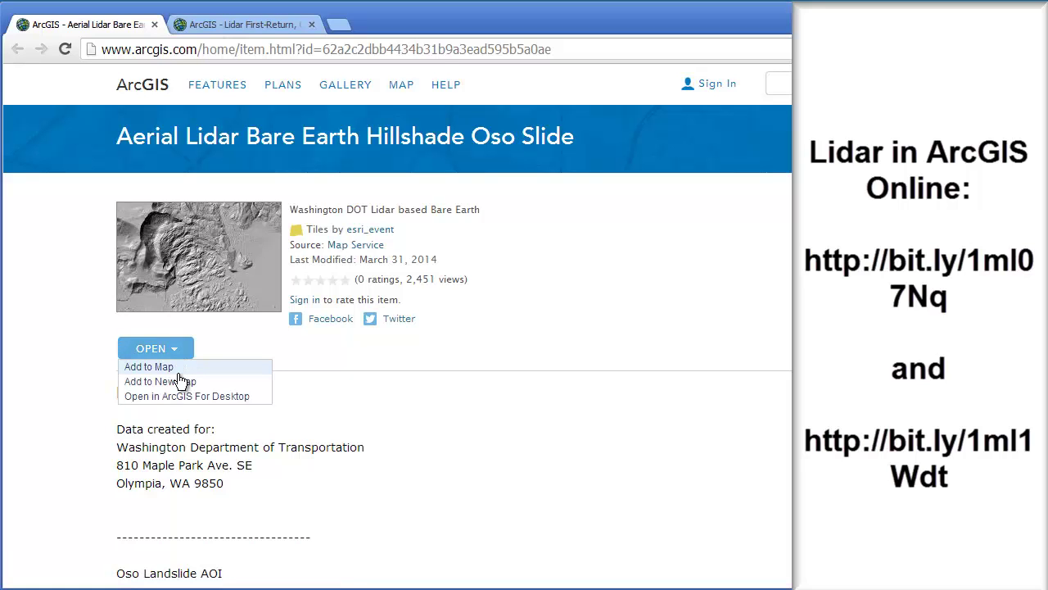
Step: Add the hillshade to a map and expand be_oso_slide_hs.img to show its High 254 / Low 0 legend
{"action": "left_click", "coordinate": [176, 370]}
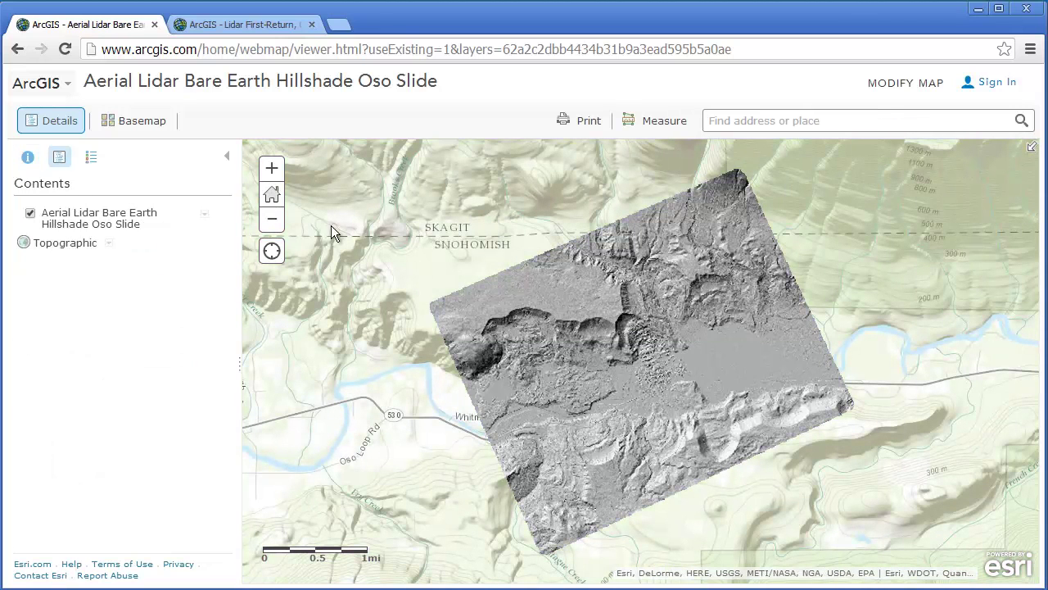
{"action": "left_click", "coordinate": [89, 224]}
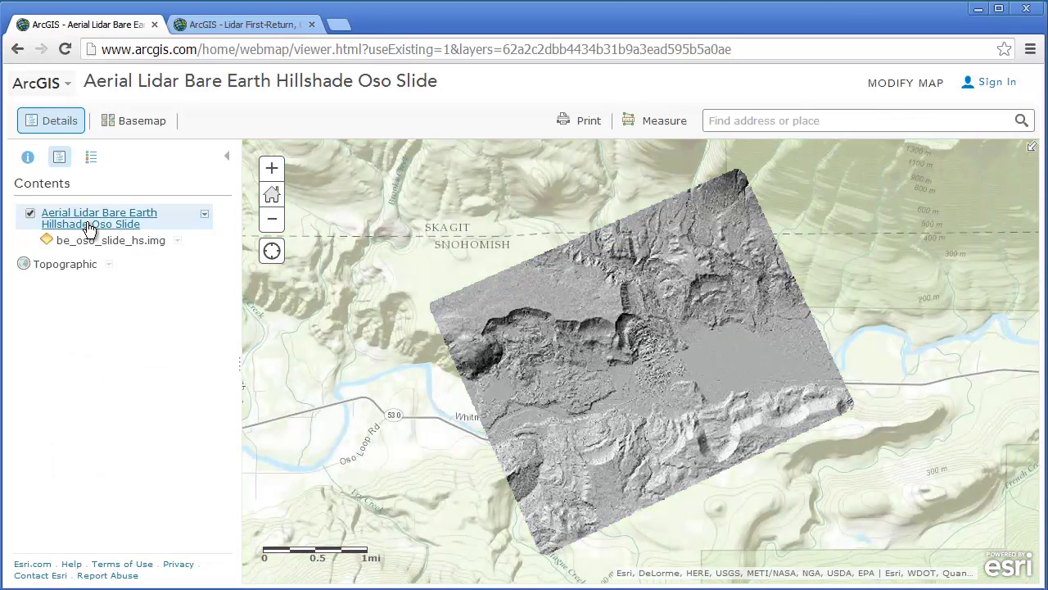
{"action": "left_click", "coordinate": [156, 241]}
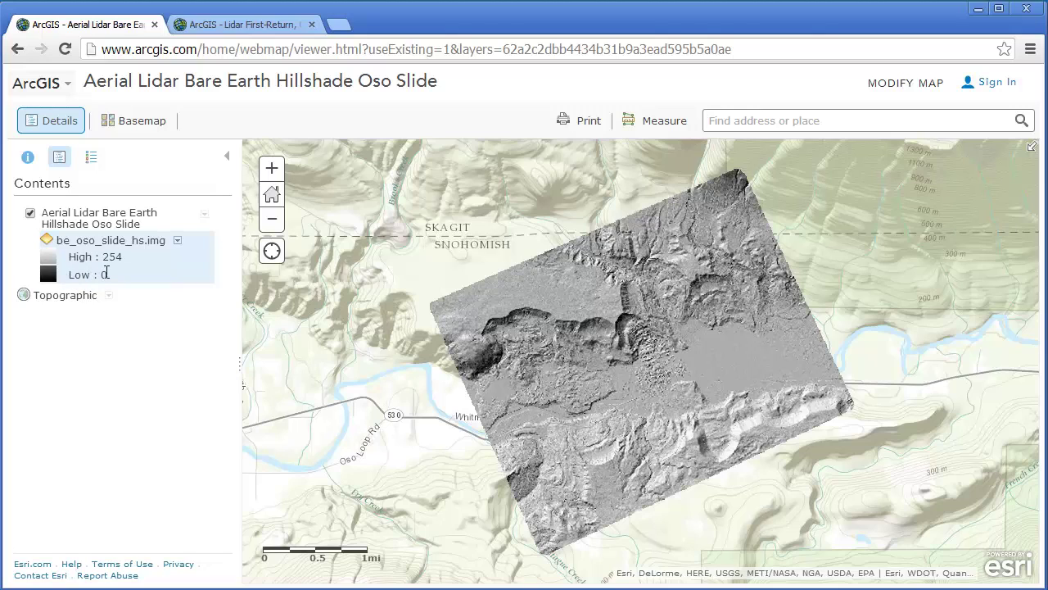
Step: Hide the hillshade to survey the Topographic basemap around the river valley, then switch it back on
{"action": "left_click", "coordinate": [30, 214]}
{"action": "left_click_drag", "start_coordinate": [594, 363], "coordinate": [574, 328]}
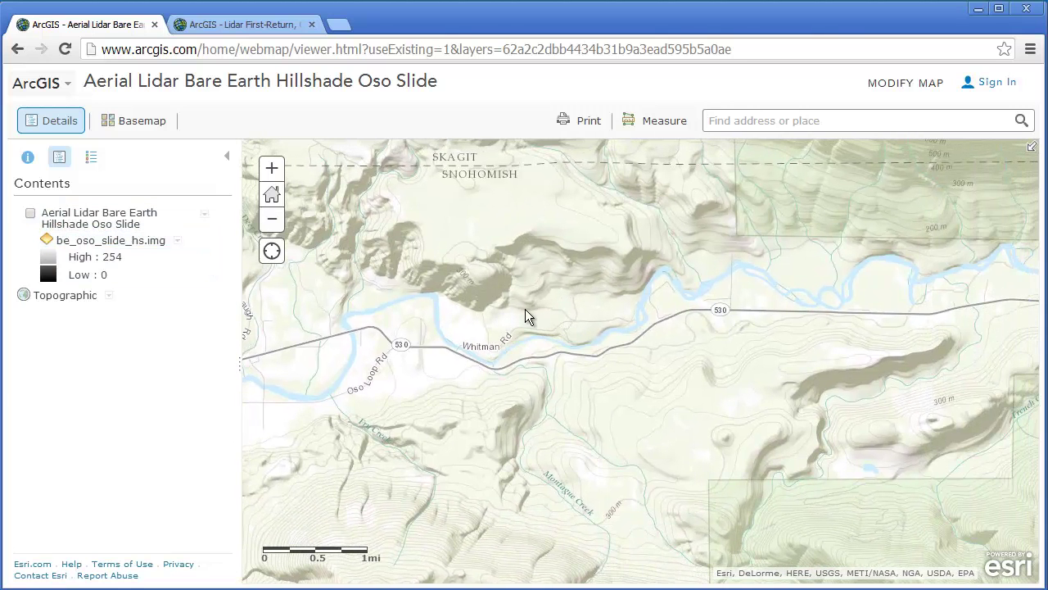
{"action": "scroll", "coordinate": [527, 309], "scroll_direction": "up", "scroll_amount": 2}
{"action": "scroll", "coordinate": [644, 397], "scroll_direction": "down", "scroll_amount": 1}
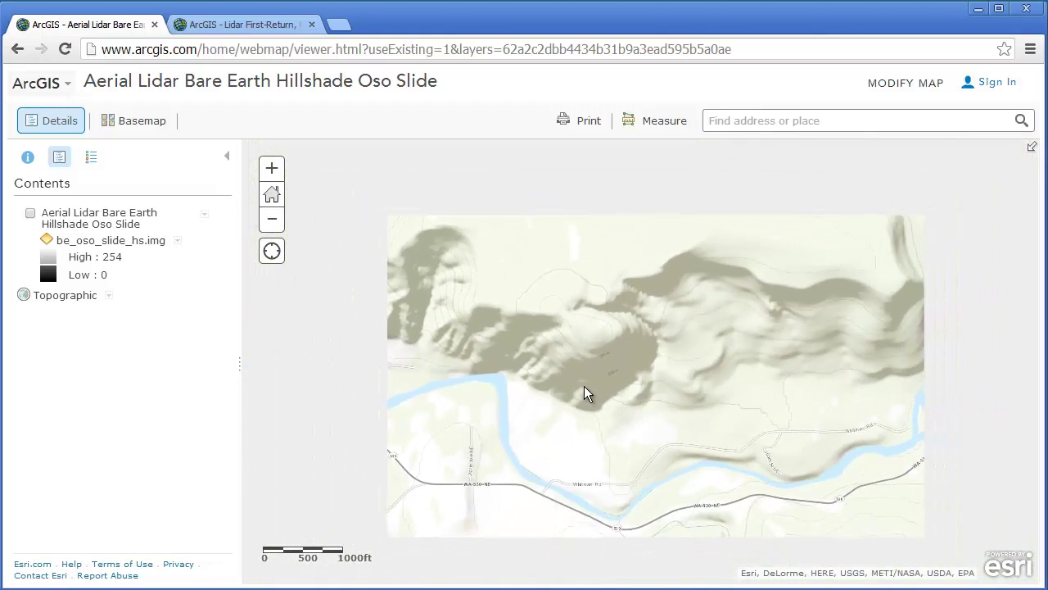
{"action": "left_click_drag", "start_coordinate": [628, 355], "coordinate": [702, 324]}
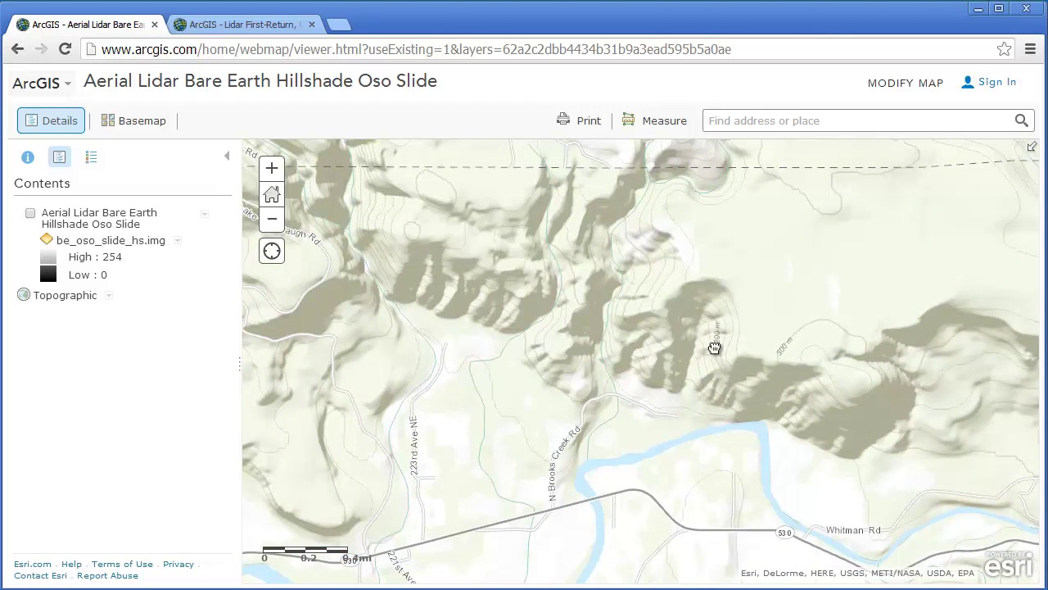
{"action": "left_click_drag", "start_coordinate": [714, 346], "coordinate": [533, 328]}
{"action": "left_click_drag", "start_coordinate": [655, 371], "coordinate": [492, 360]}
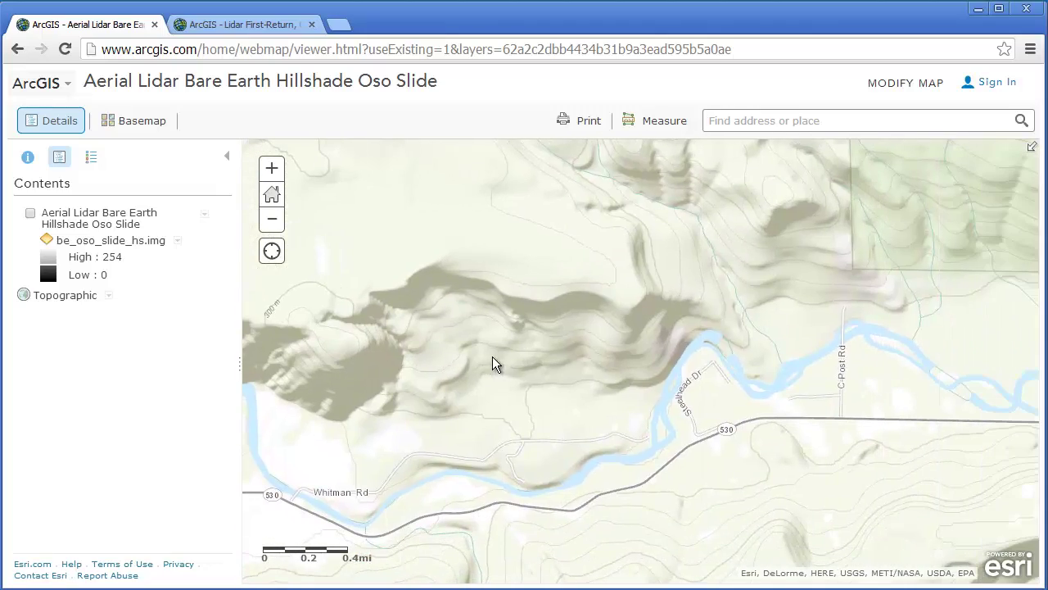
{"action": "left_click", "coordinate": [30, 213]}
{"action": "left_click_drag", "start_coordinate": [391, 389], "coordinate": [401, 335]}
{"action": "scroll", "coordinate": [400, 335], "scroll_direction": "down", "scroll_amount": 1}
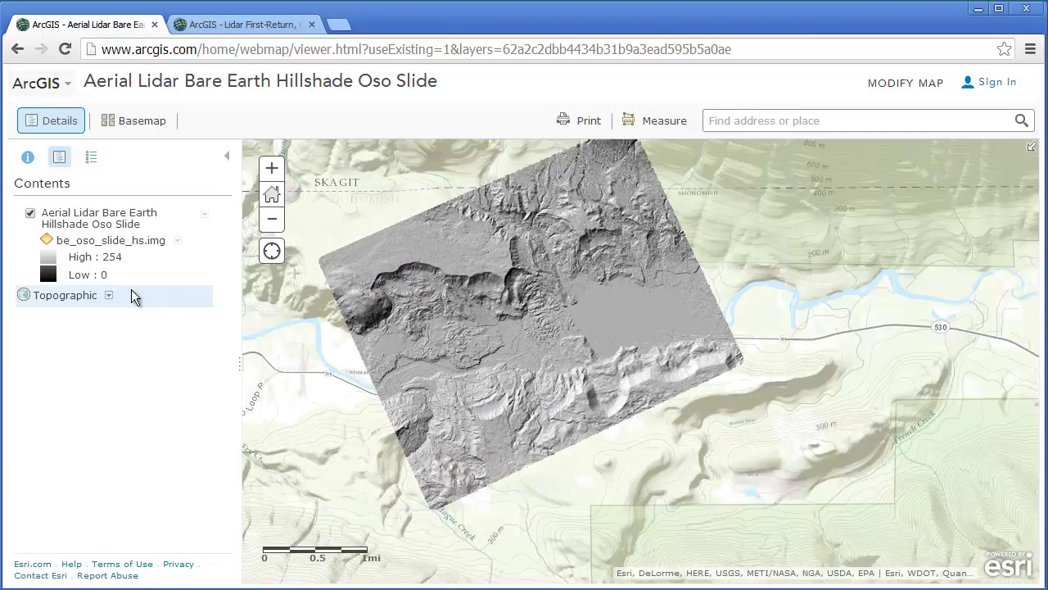
Step: Flick the hillshade layer off and on repeatedly to compare it with the Topographic basemap
{"action": "left_click", "coordinate": [31, 214]}
{"action": "left_click", "coordinate": [31, 214]}
{"action": "left_click", "coordinate": [31, 214]}
{"action": "left_click", "coordinate": [31, 214]}
{"action": "left_click", "coordinate": [31, 214]}
{"action": "left_click", "coordinate": [31, 214]}
{"action": "left_click", "coordinate": [31, 214]}
{"action": "left_click", "coordinate": [31, 214]}
{"action": "left_click", "coordinate": [32, 214]}
{"action": "left_click", "coordinate": [31, 213]}
{"action": "left_click", "coordinate": [31, 214]}
{"action": "left_click", "coordinate": [31, 213]}
{"action": "left_click", "coordinate": [31, 214]}
{"action": "left_click", "coordinate": [31, 214]}
Step: Zoom closer on the slide and compare the hillshade against the basemap once more
{"action": "scroll", "coordinate": [561, 322], "scroll_direction": "up", "scroll_amount": 1}
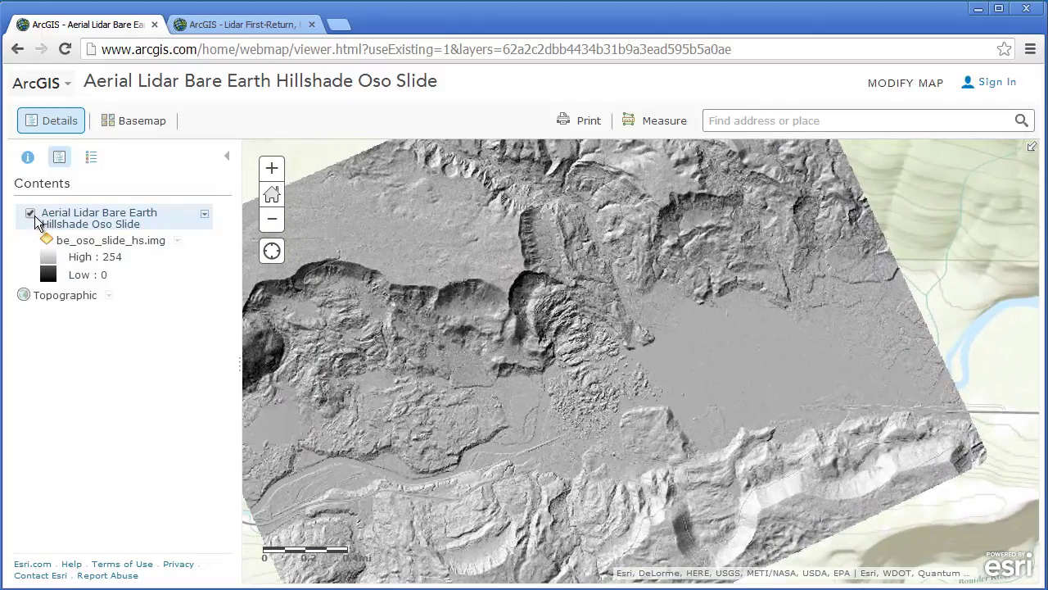
{"action": "left_click", "coordinate": [33, 215]}
{"action": "left_click", "coordinate": [33, 215]}
Step: Zoom in near the river bend with the hillshade on and centre the view on the slide headscarp
{"action": "left_click", "coordinate": [30, 215]}
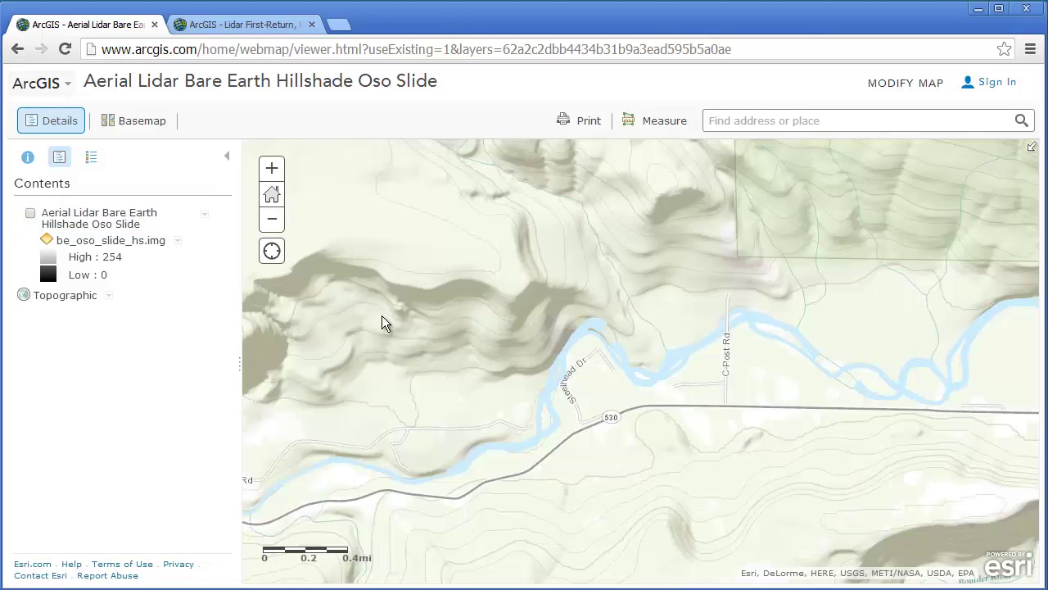
{"action": "scroll", "coordinate": [527, 339], "scroll_direction": "up", "scroll_amount": 2}
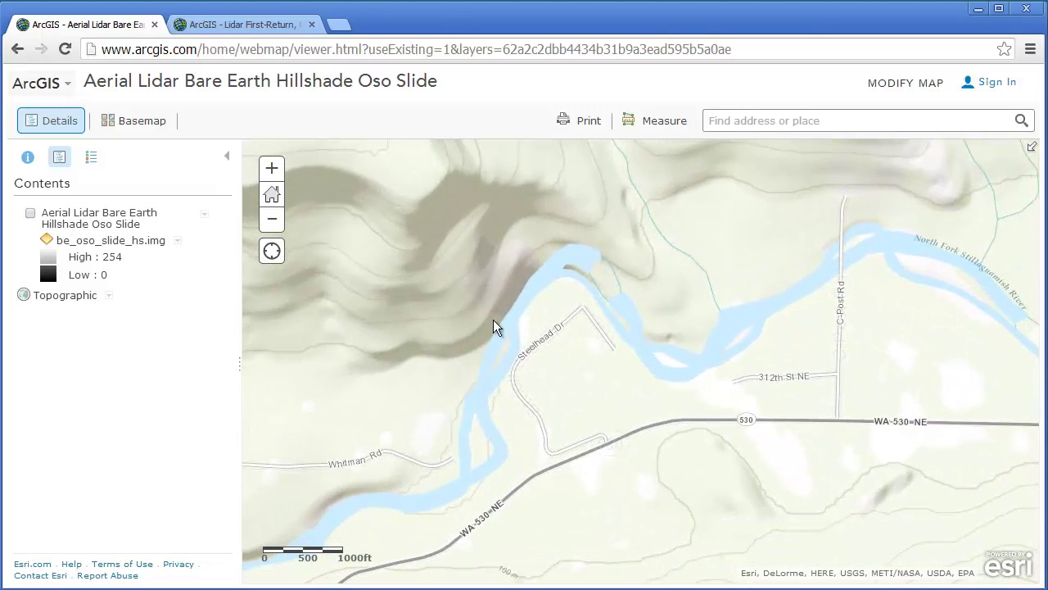
{"action": "left_click", "coordinate": [30, 213]}
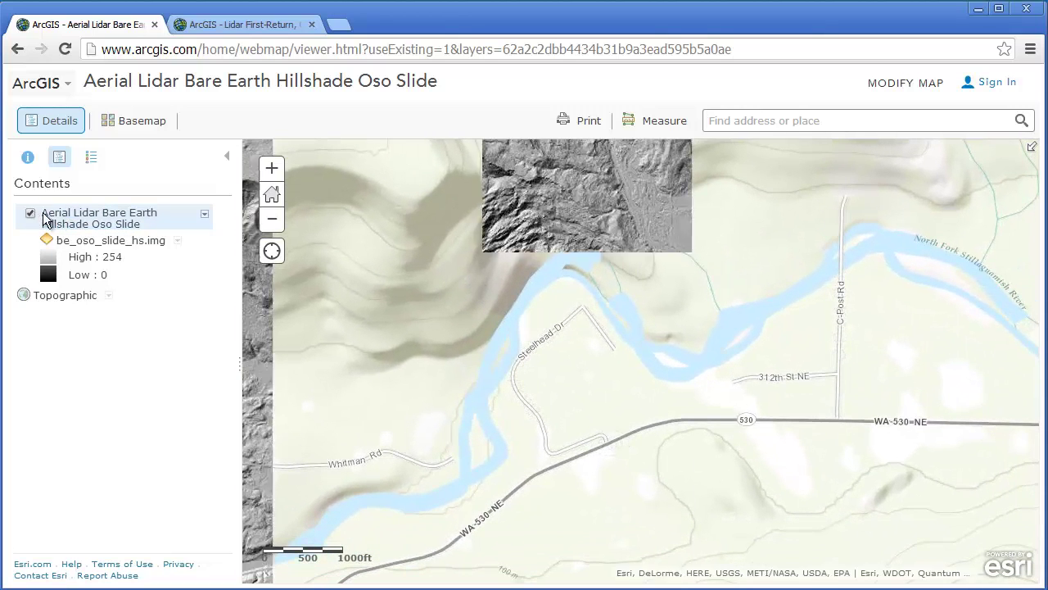
{"action": "left_click_drag", "start_coordinate": [429, 276], "coordinate": [471, 326]}
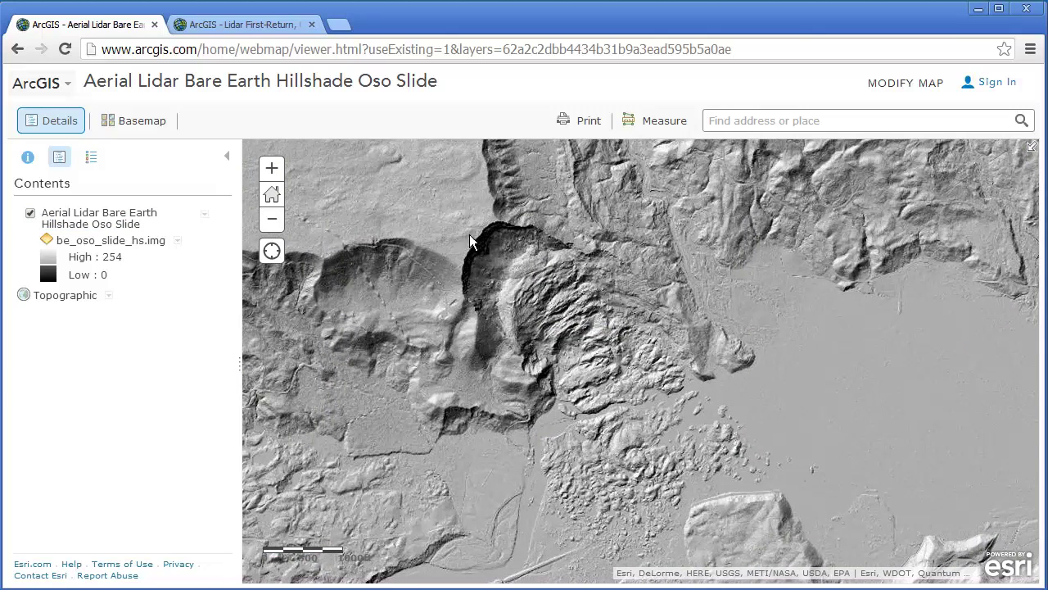
{"action": "left_click_drag", "start_coordinate": [449, 237], "coordinate": [503, 292]}
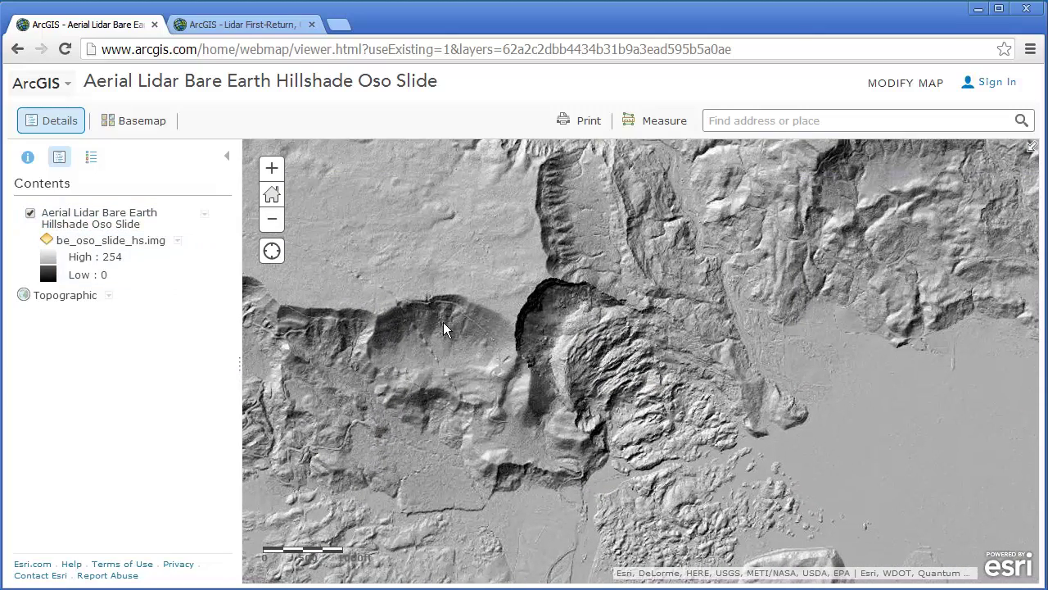
{"action": "left_click_drag", "start_coordinate": [443, 322], "coordinate": [493, 258]}
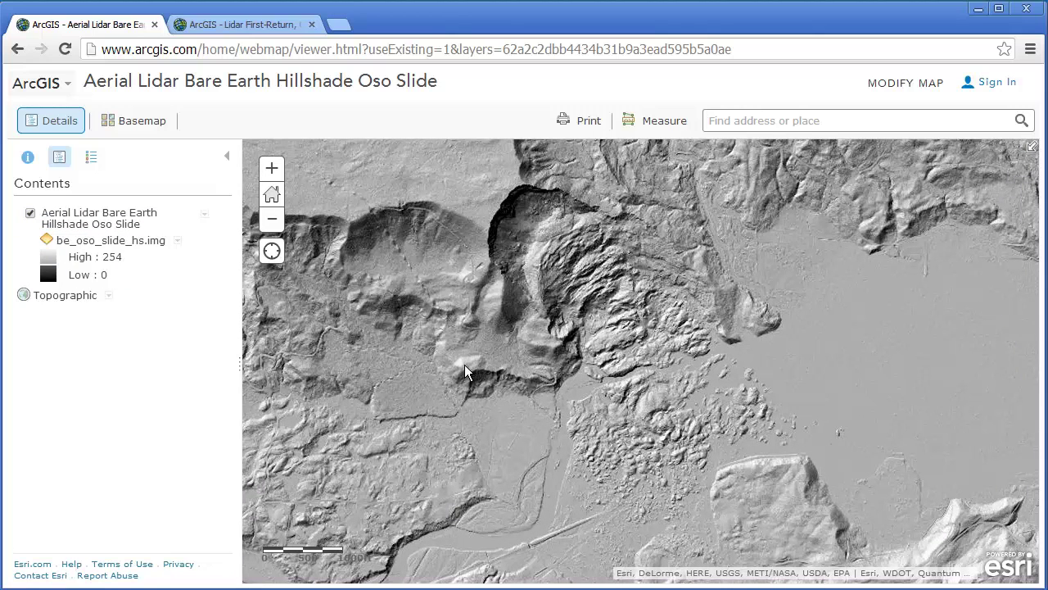
Step: Open the 'Lidar First-Return, Oso Washington Slide Area' item in a new map and centre the slide
{"action": "left_click", "coordinate": [231, 25]}
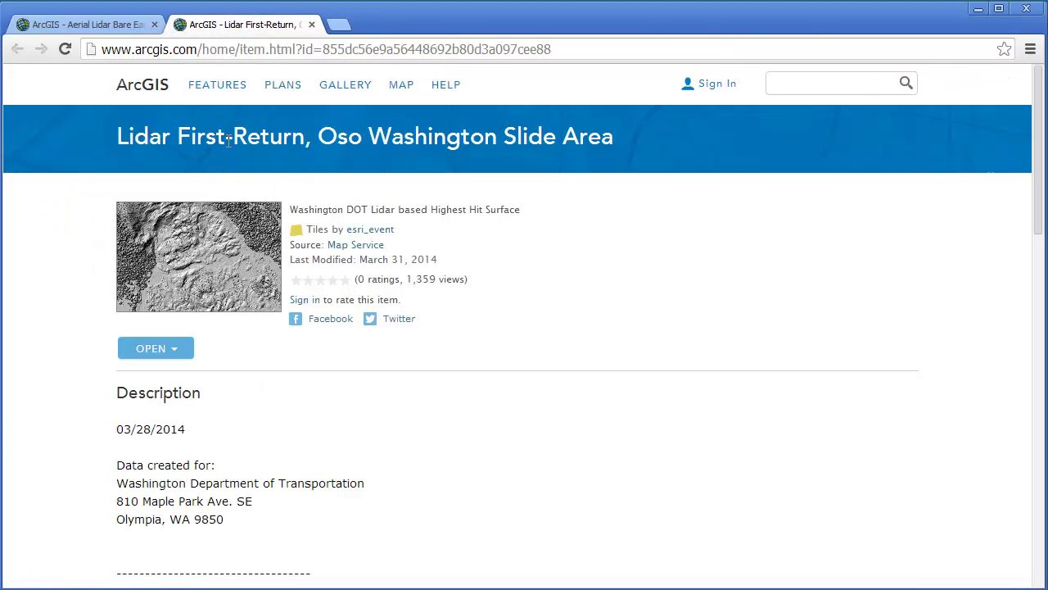
{"action": "left_click", "coordinate": [178, 352]}
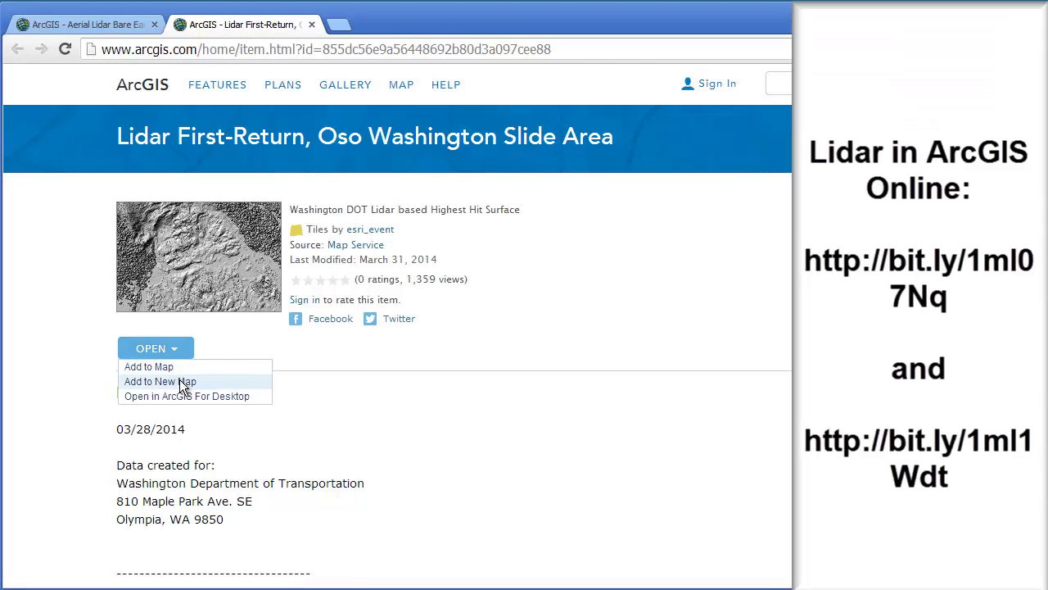
{"action": "left_click", "coordinate": [164, 381]}
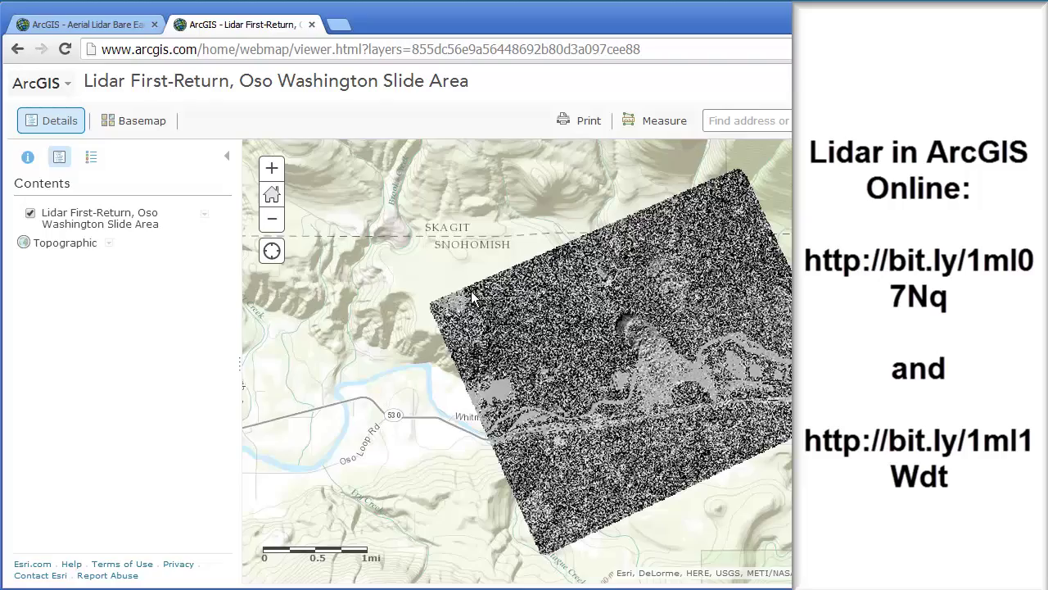
{"action": "scroll", "coordinate": [471, 296], "scroll_direction": "up", "scroll_amount": 2}
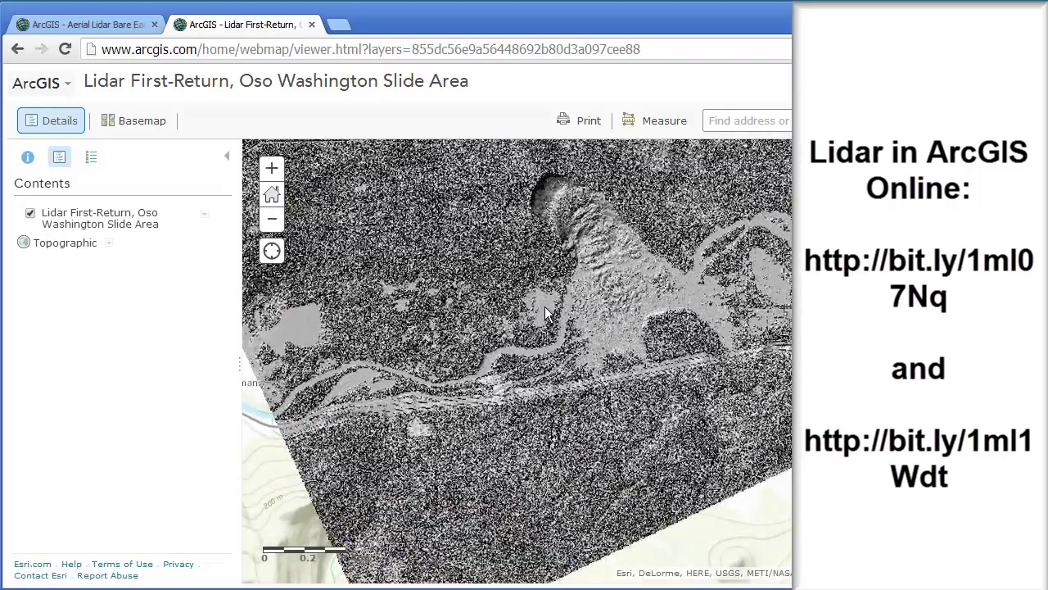
{"action": "left_click_drag", "start_coordinate": [547, 313], "coordinate": [468, 347]}
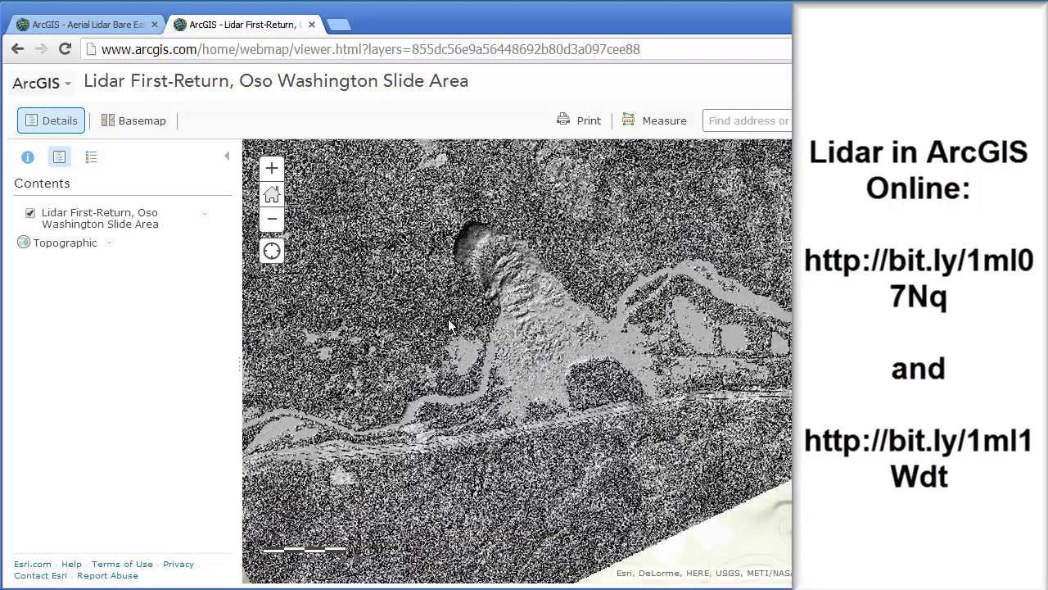
{"action": "scroll", "coordinate": [451, 330], "scroll_direction": "up", "scroll_amount": 1}
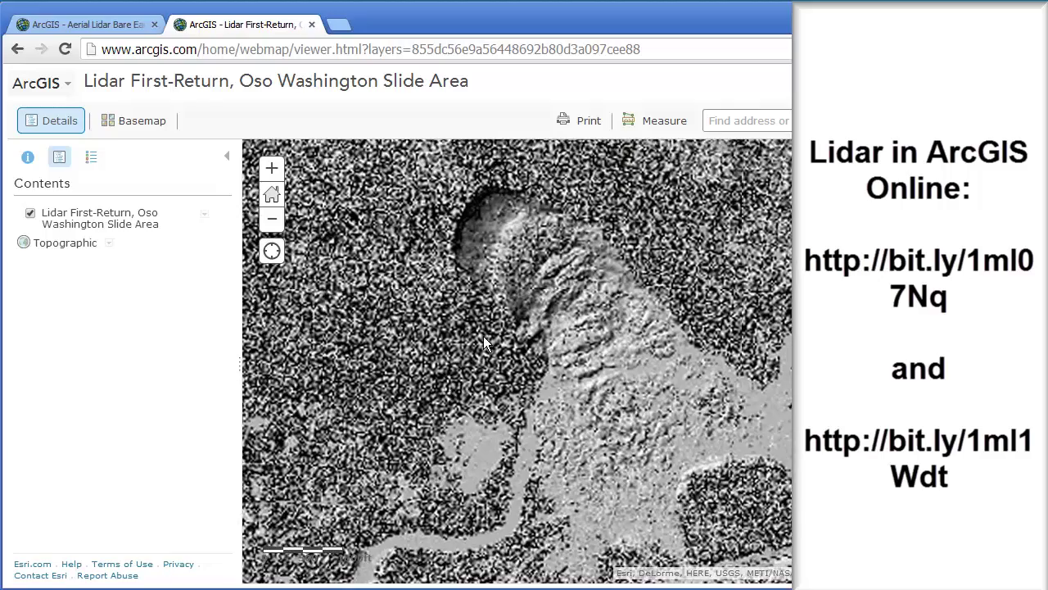
{"action": "left_click_drag", "start_coordinate": [484, 344], "coordinate": [451, 358]}
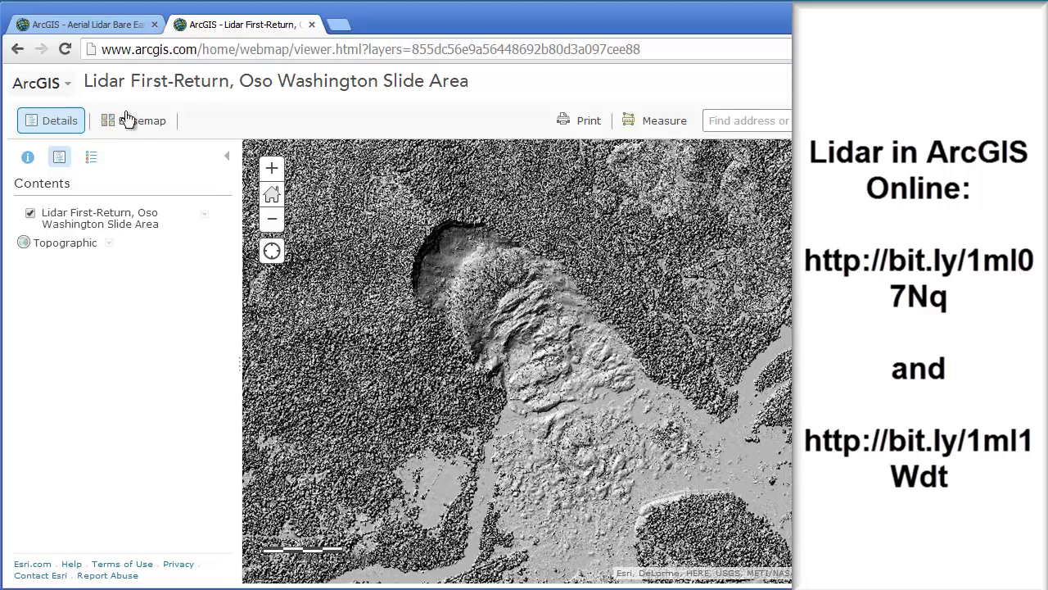
Step: Compare against the bare-earth hillshade tab, then zoom into the first-return lidar and pan to the river valley
{"action": "left_click", "coordinate": [45, 24]}
{"action": "left_click", "coordinate": [261, 31]}
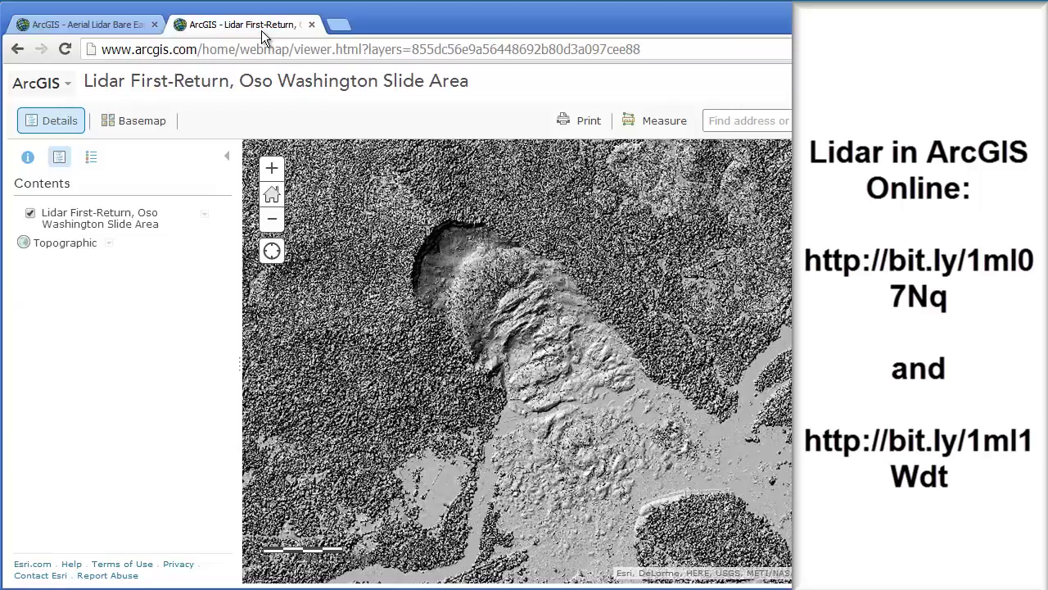
{"action": "scroll", "coordinate": [520, 328], "scroll_direction": "up", "scroll_amount": 1}
{"action": "scroll", "coordinate": [491, 301], "scroll_direction": "up", "scroll_amount": 1}
{"action": "scroll", "coordinate": [527, 353], "scroll_direction": "up", "scroll_amount": 1}
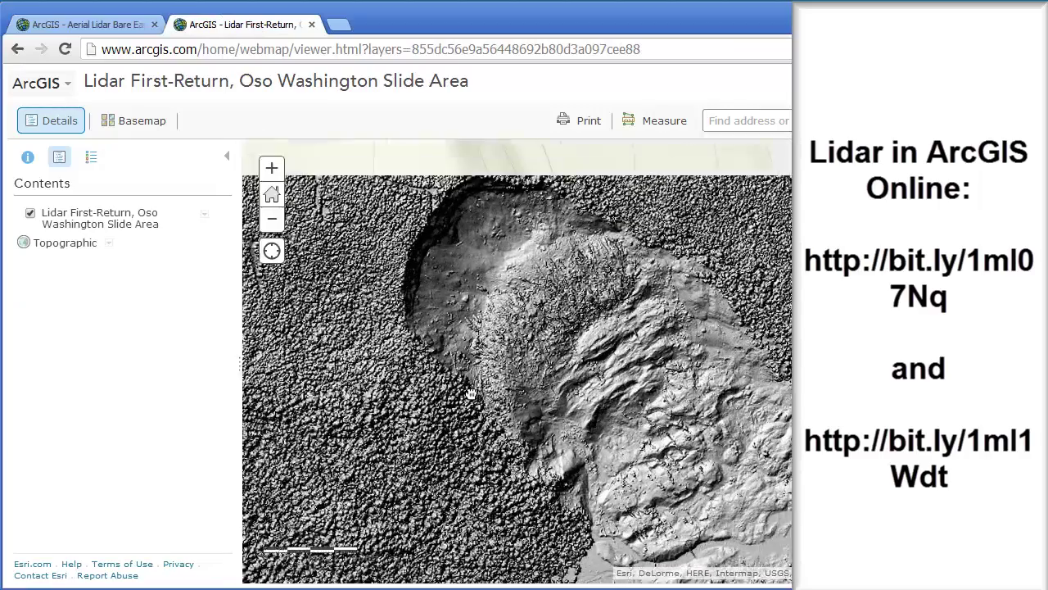
{"action": "scroll", "coordinate": [479, 390], "scroll_direction": "up", "scroll_amount": 1}
{"action": "scroll", "coordinate": [490, 276], "scroll_direction": "up", "scroll_amount": 2}
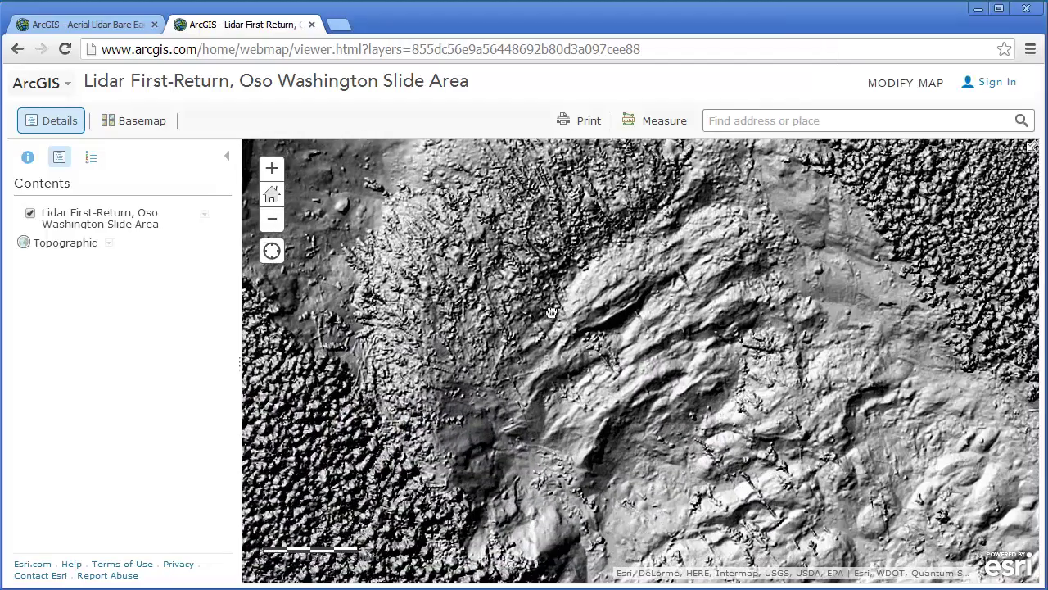
{"action": "scroll", "coordinate": [531, 317], "scroll_direction": "up", "scroll_amount": 2}
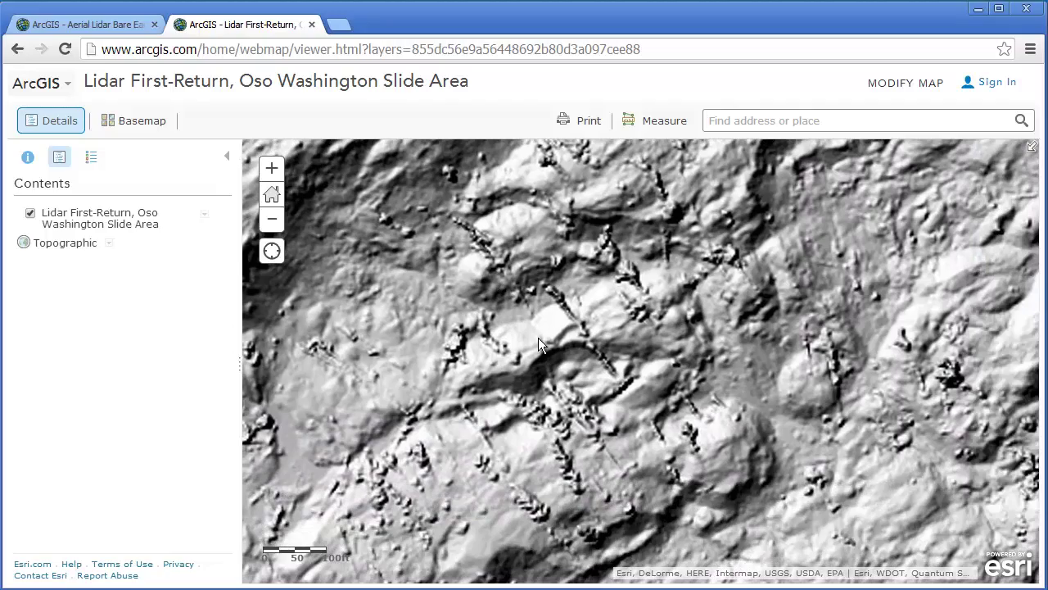
{"action": "left_click_drag", "start_coordinate": [539, 337], "coordinate": [565, 155]}
{"action": "left_click_drag", "start_coordinate": [606, 492], "coordinate": [683, 259]}
{"action": "left_click_drag", "start_coordinate": [477, 274], "coordinate": [542, 306]}
{"action": "scroll", "coordinate": [544, 306], "scroll_direction": "down", "scroll_amount": 2}
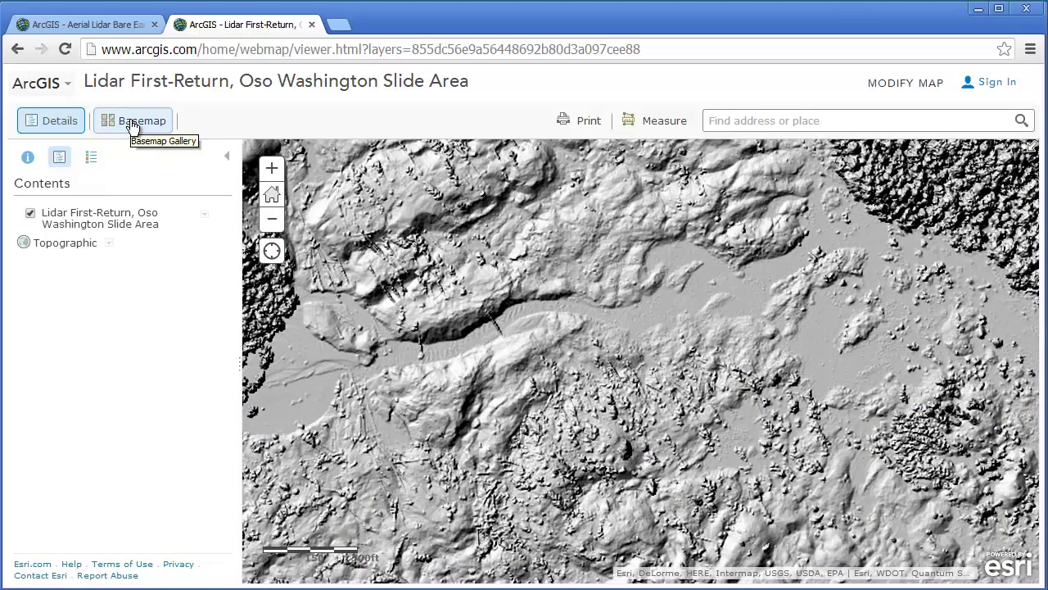
Step: Hide the Lidar First-Return layer and switch the basemap from Topographic to Imagery
{"action": "left_click", "coordinate": [30, 213]}
{"action": "left_click", "coordinate": [160, 125]}
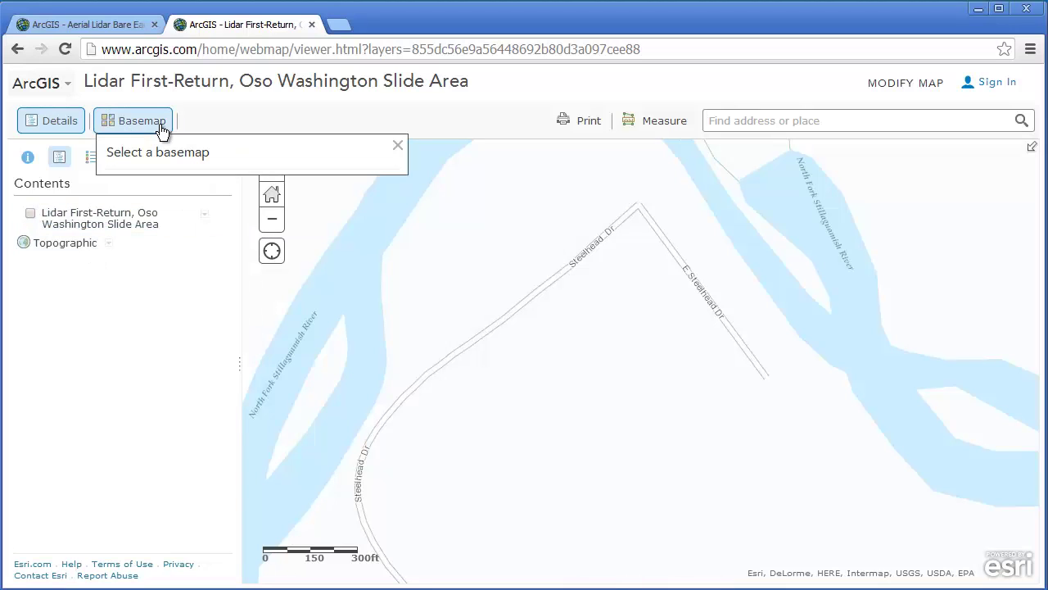
{"action": "left_click", "coordinate": [183, 205]}
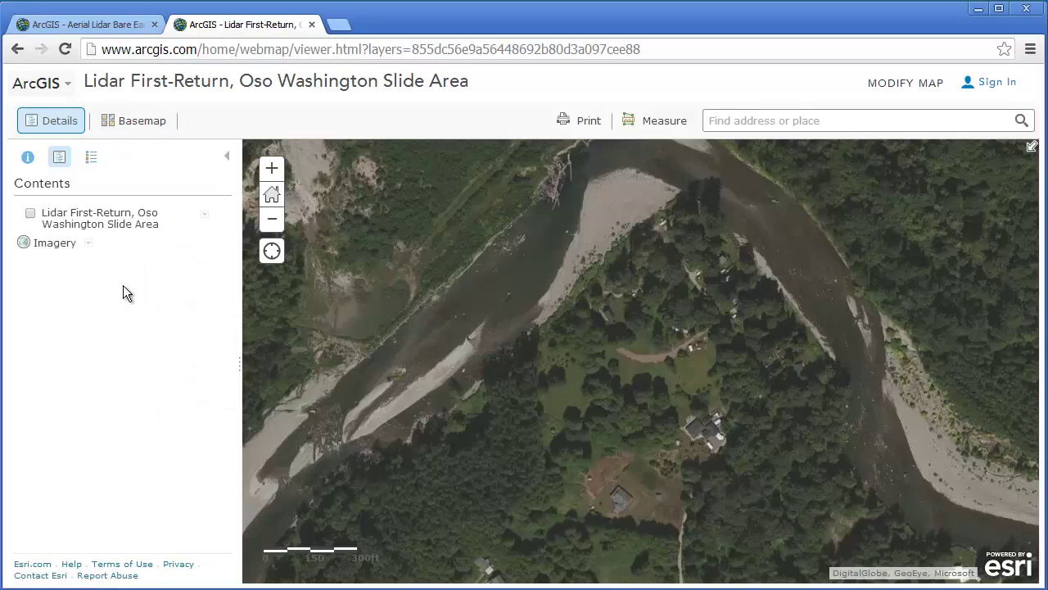
{"action": "left_click_drag", "start_coordinate": [555, 304], "coordinate": [650, 284]}
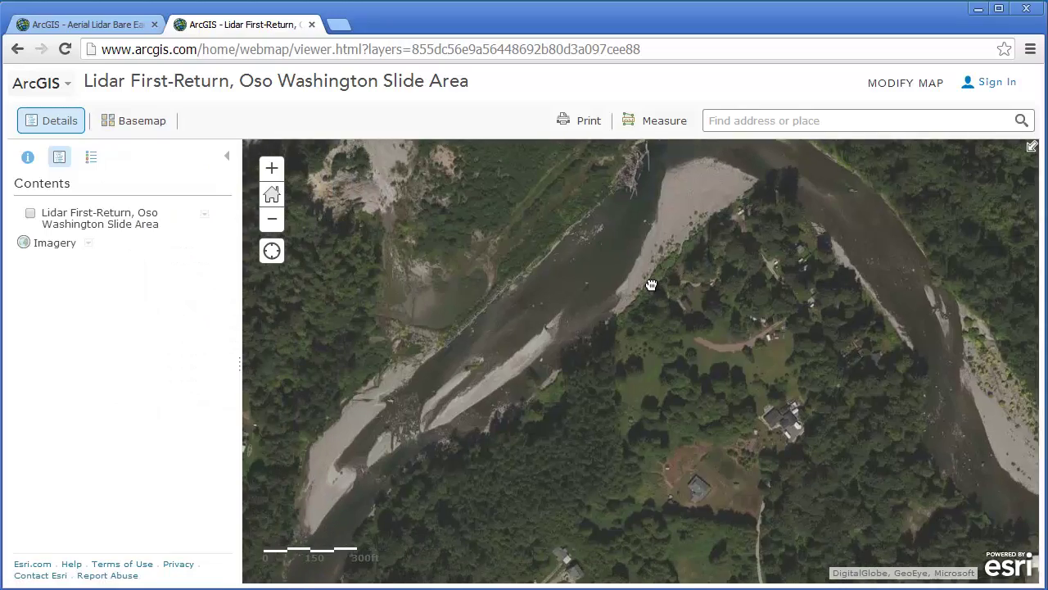
Step: Check the lidar over the imagery, hide it again, and view the aerial photo of the houses
{"action": "left_click", "coordinate": [30, 216]}
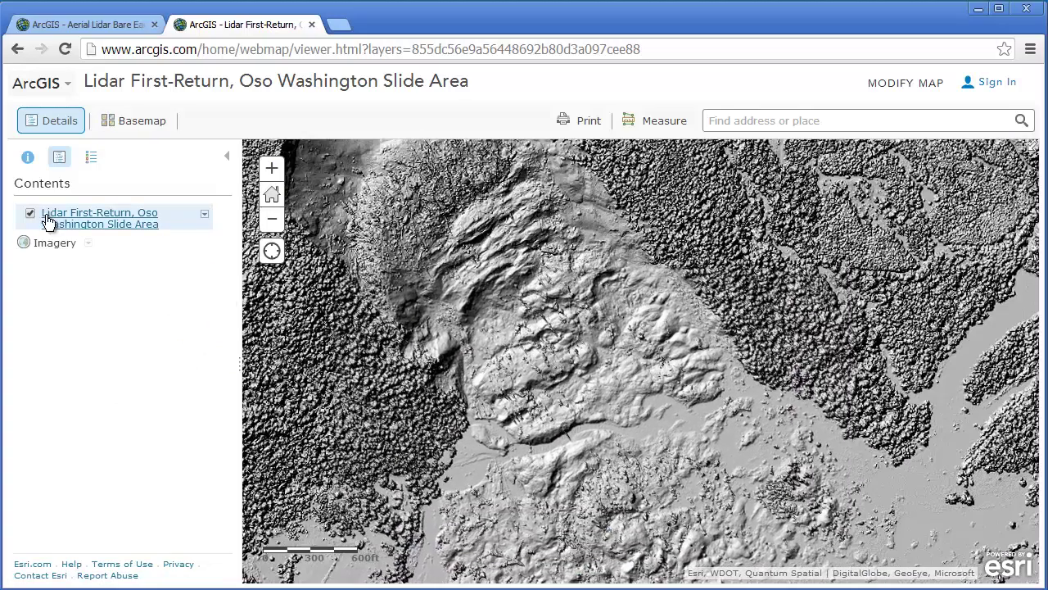
{"action": "left_click", "coordinate": [31, 213]}
{"action": "left_click_drag", "start_coordinate": [287, 344], "coordinate": [470, 242]}
{"action": "scroll", "coordinate": [536, 356], "scroll_direction": "up", "scroll_amount": 1}
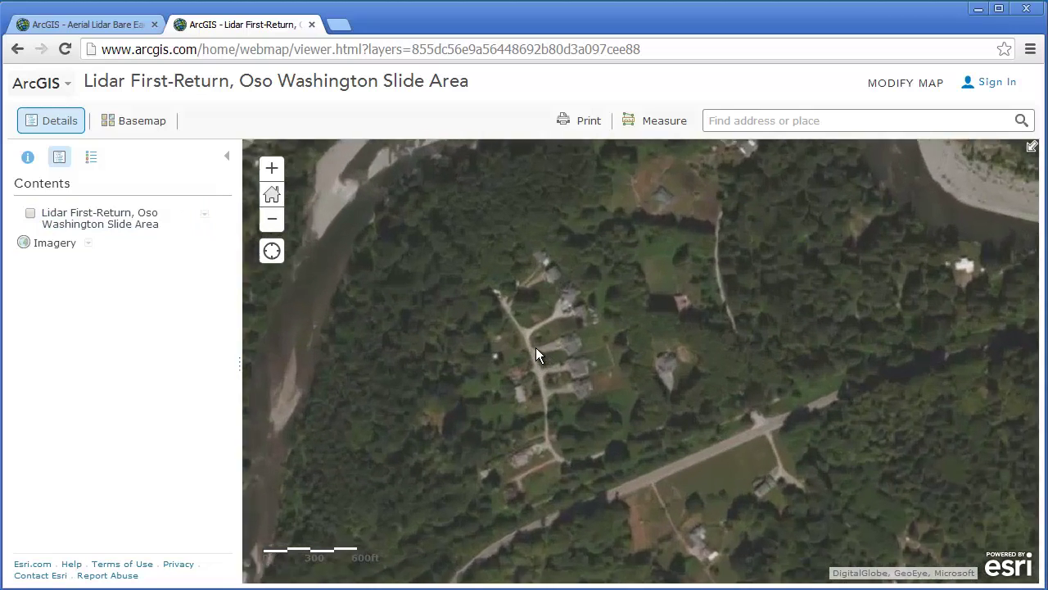
{"action": "left_click_drag", "start_coordinate": [524, 347], "coordinate": [456, 275]}
{"action": "scroll", "coordinate": [510, 402], "scroll_direction": "down", "scroll_amount": 1}
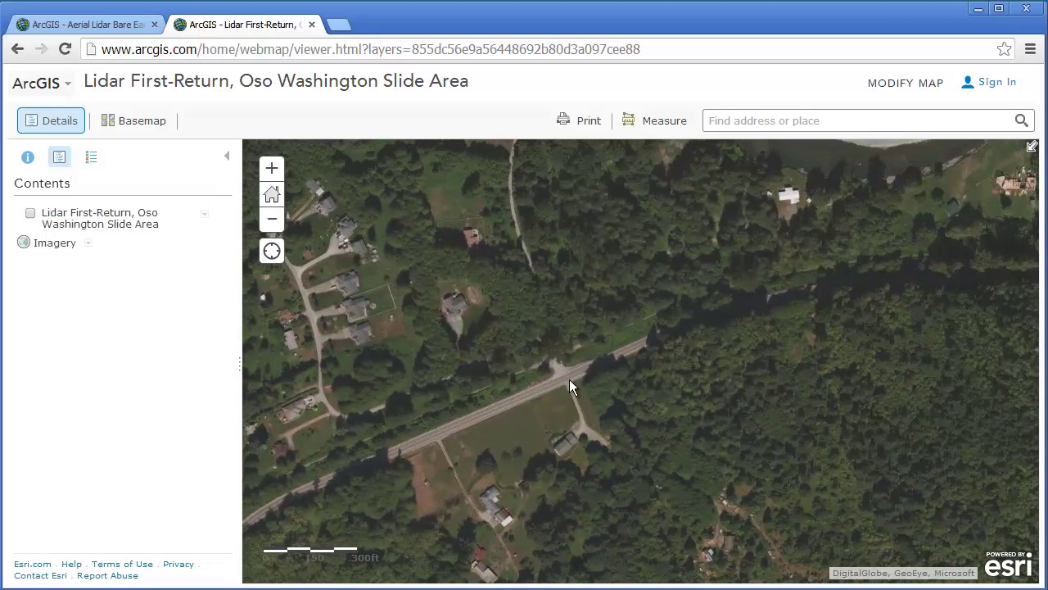
{"action": "scroll", "coordinate": [552, 368], "scroll_direction": "up", "scroll_amount": 1}
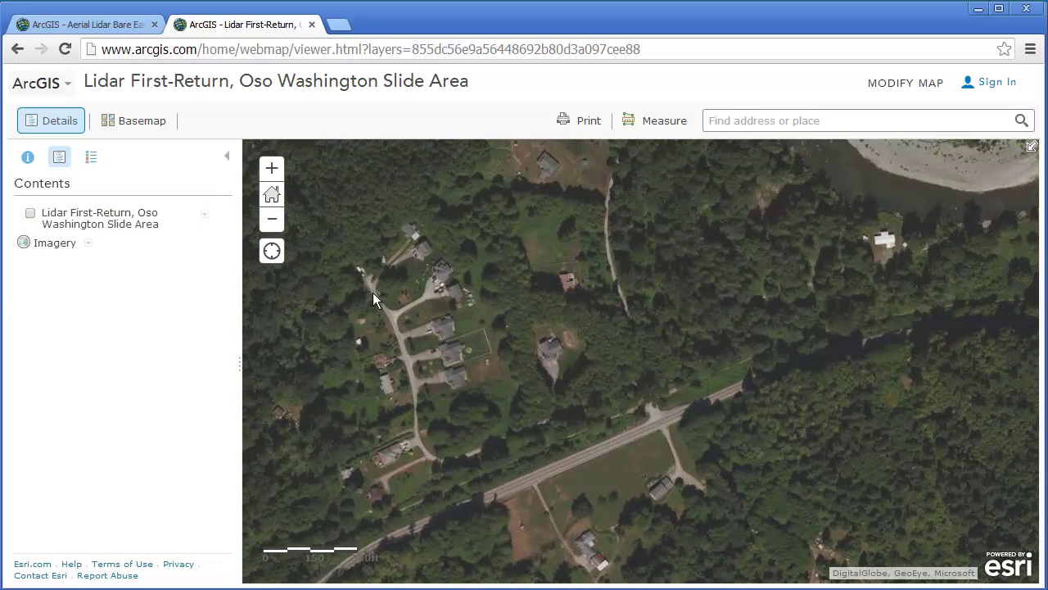
Step: Turn the lidar layer back on over Imagery and zoom out to show the whole slide
{"action": "left_click", "coordinate": [126, 131]}
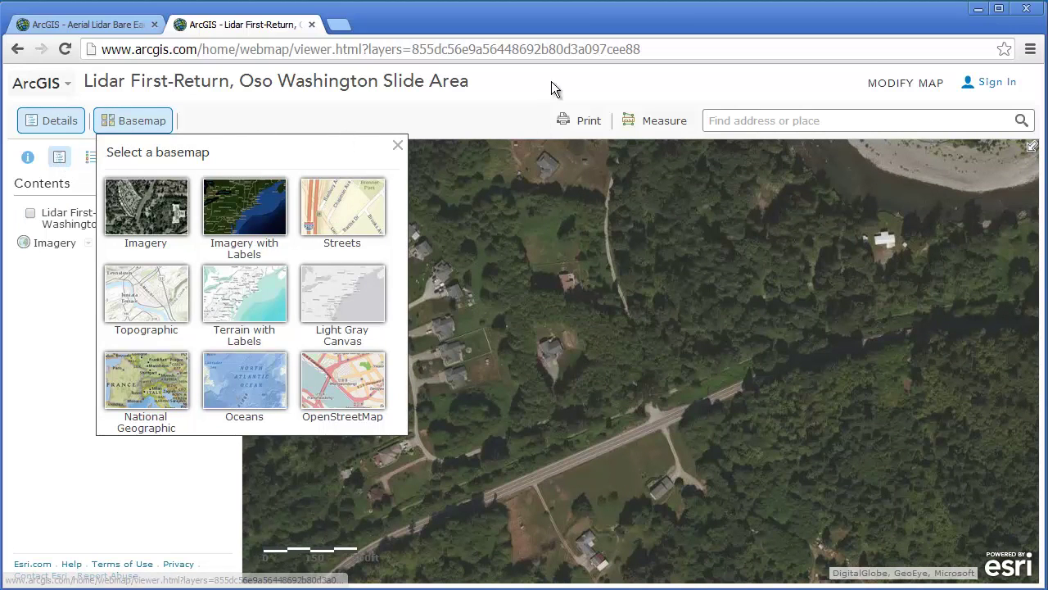
{"action": "left_click", "coordinate": [135, 133]}
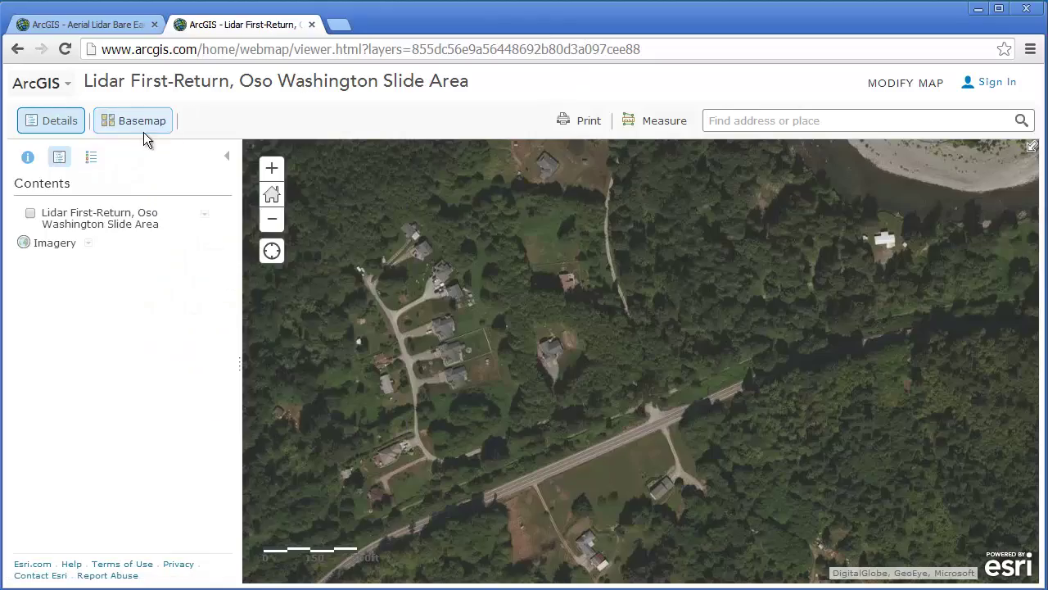
{"action": "left_click", "coordinate": [30, 213]}
{"action": "scroll", "coordinate": [466, 350], "scroll_direction": "down", "scroll_amount": 1}
{"action": "scroll", "coordinate": [587, 290], "scroll_direction": "down", "scroll_amount": 1}
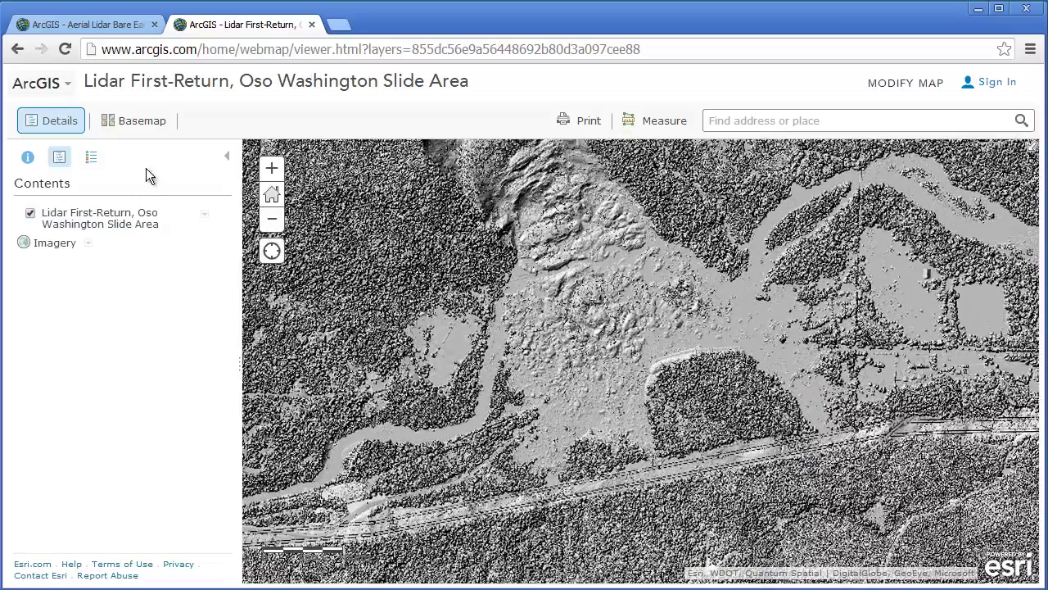
{"action": "scroll", "coordinate": [491, 343], "scroll_direction": "down", "scroll_amount": 1}
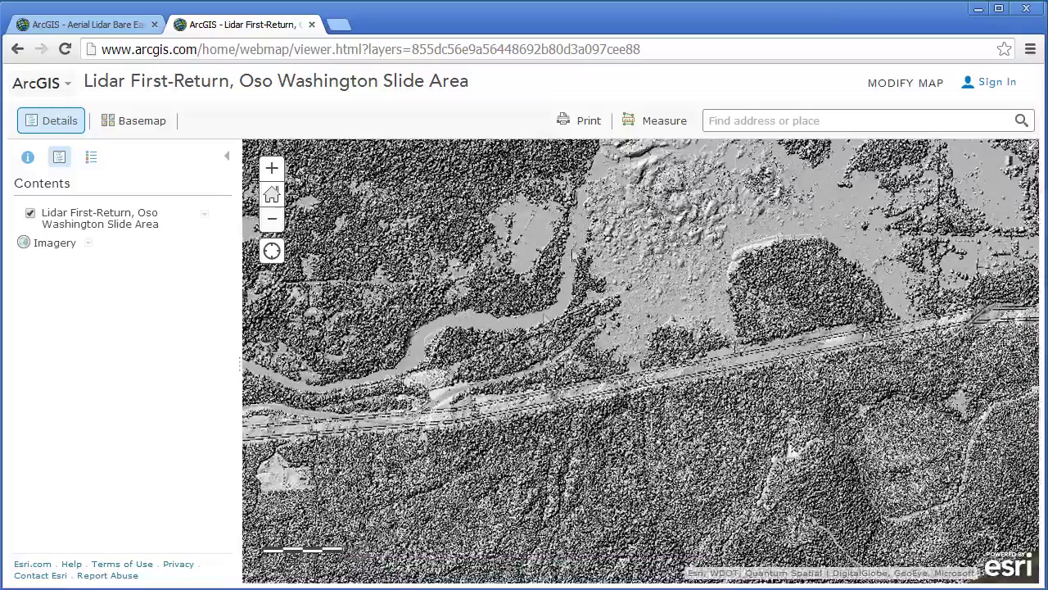
{"action": "scroll", "coordinate": [505, 369], "scroll_direction": "down", "scroll_amount": 1}
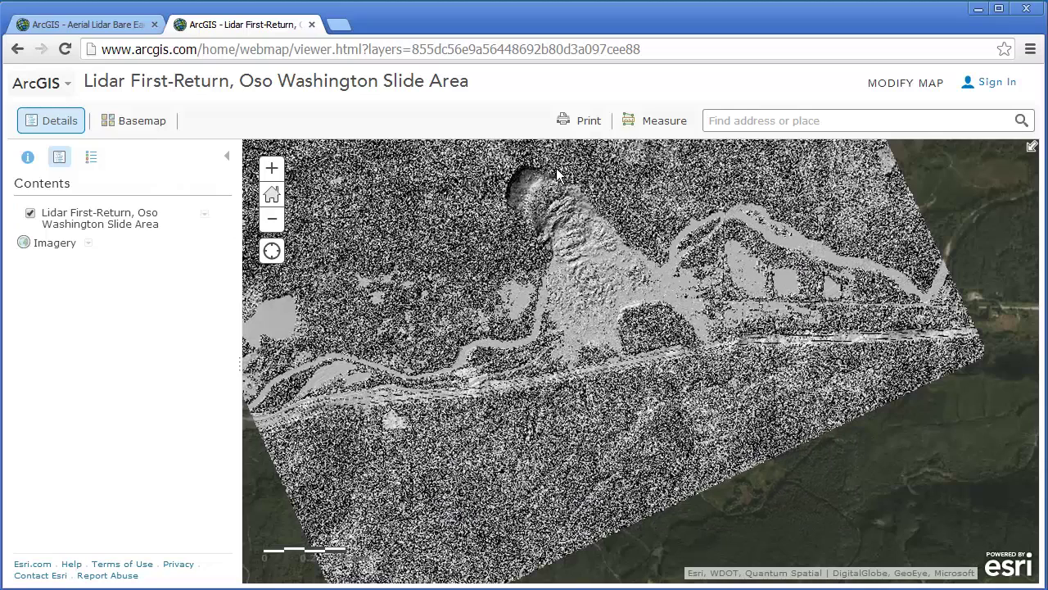
Step: Set the Measure area tool to Sq Kilometers and centre the slide in view
{"action": "left_click", "coordinate": [653, 120]}
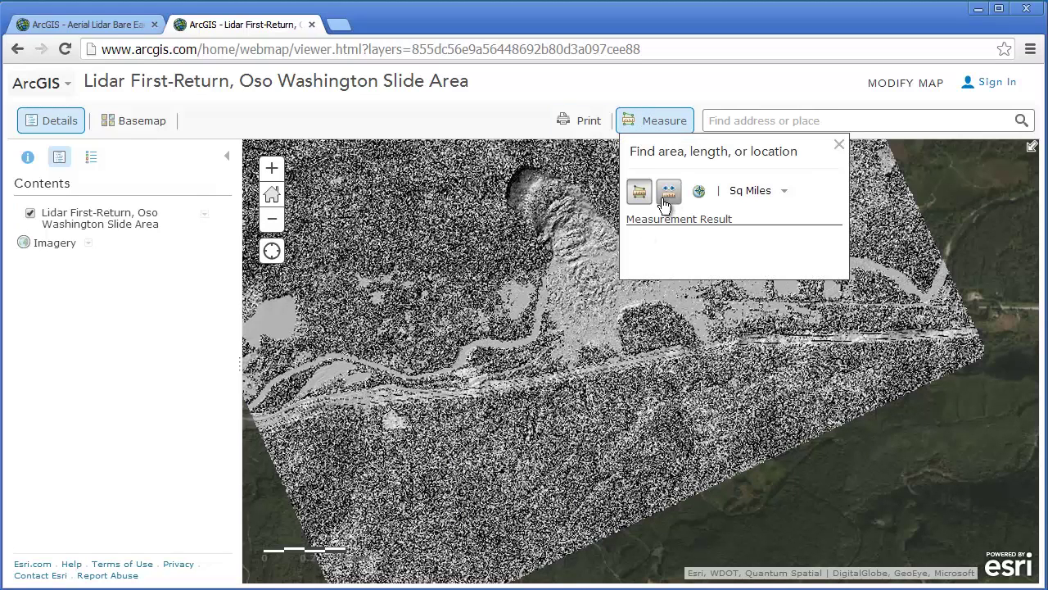
{"action": "left_click", "coordinate": [771, 193]}
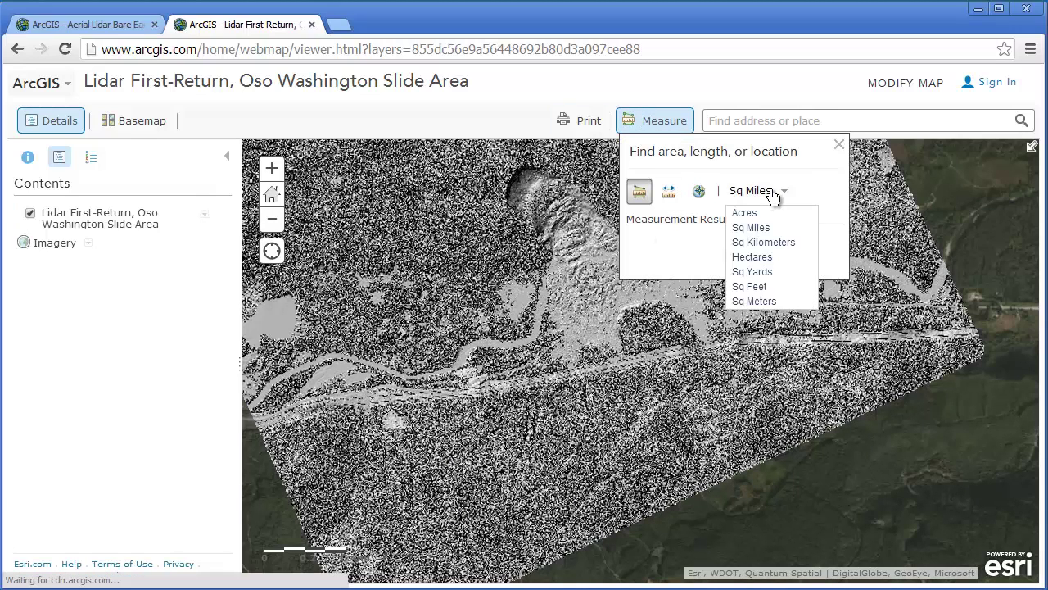
{"action": "left_click", "coordinate": [775, 242]}
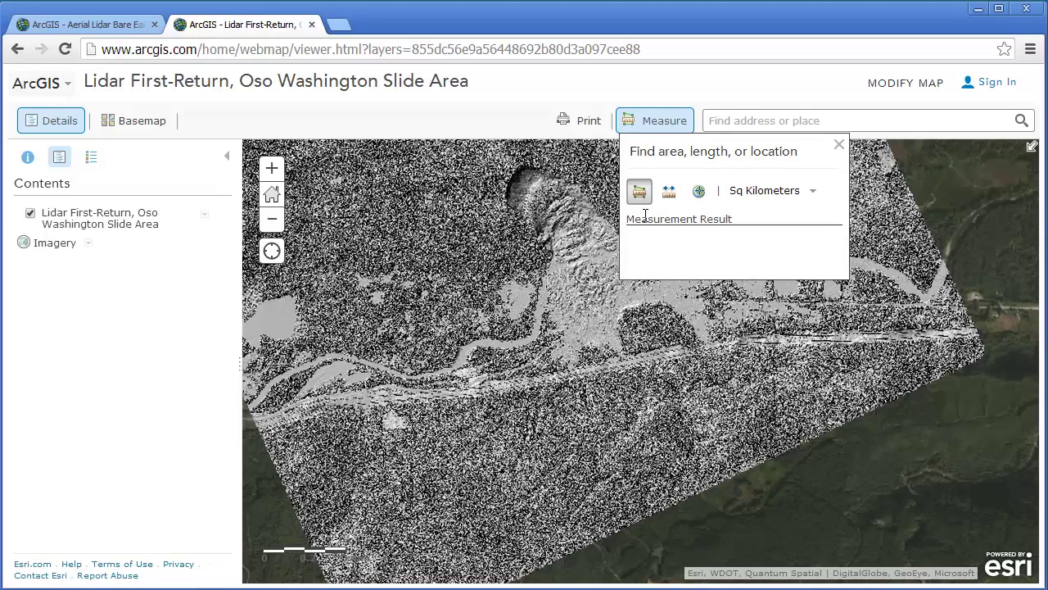
{"action": "mouse_move", "coordinate": [528, 262]}
{"action": "left_mouse_down"}
{"action": "mouse_move", "coordinate": [610, 347]}
{"action": "mouse_move", "coordinate": [608, 248]}
{"action": "mouse_move", "coordinate": [746, 299]}
{"action": "mouse_move", "coordinate": [761, 361]}
{"action": "mouse_move", "coordinate": [733, 437]}
{"action": "mouse_move", "coordinate": [720, 439]}
{"action": "mouse_move", "coordinate": [606, 343]}
{"action": "mouse_move", "coordinate": [800, 224]}
{"action": "mouse_move", "coordinate": [713, 213]}
{"action": "mouse_move", "coordinate": [620, 326]}
{"action": "left_mouse_up"}
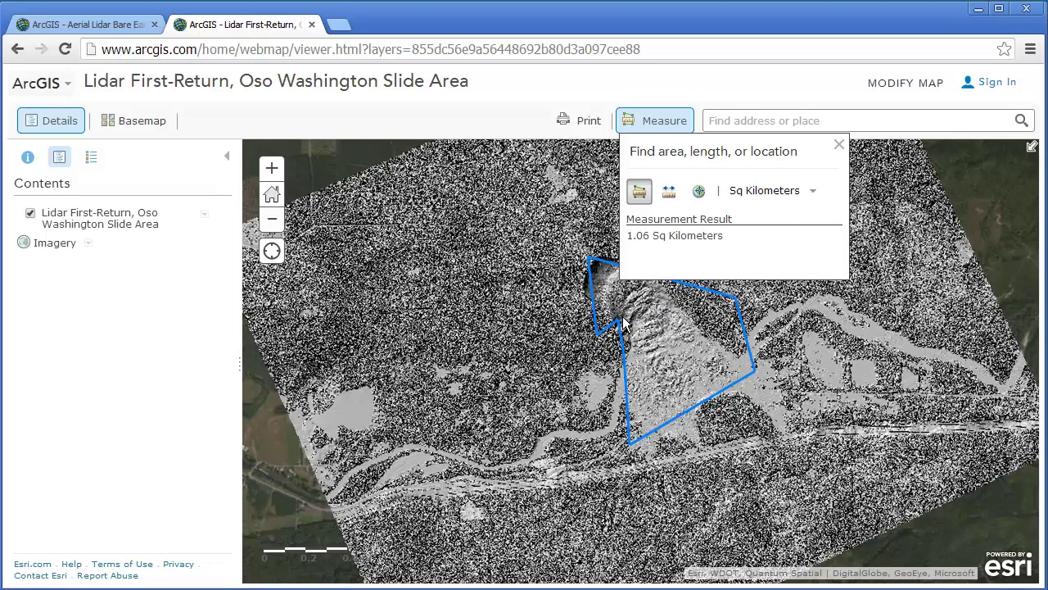
Step: Pan around to review the slide polygon measuring 1.06 Sq Kilometers
{"action": "left_click_drag", "start_coordinate": [614, 438], "coordinate": [474, 442]}
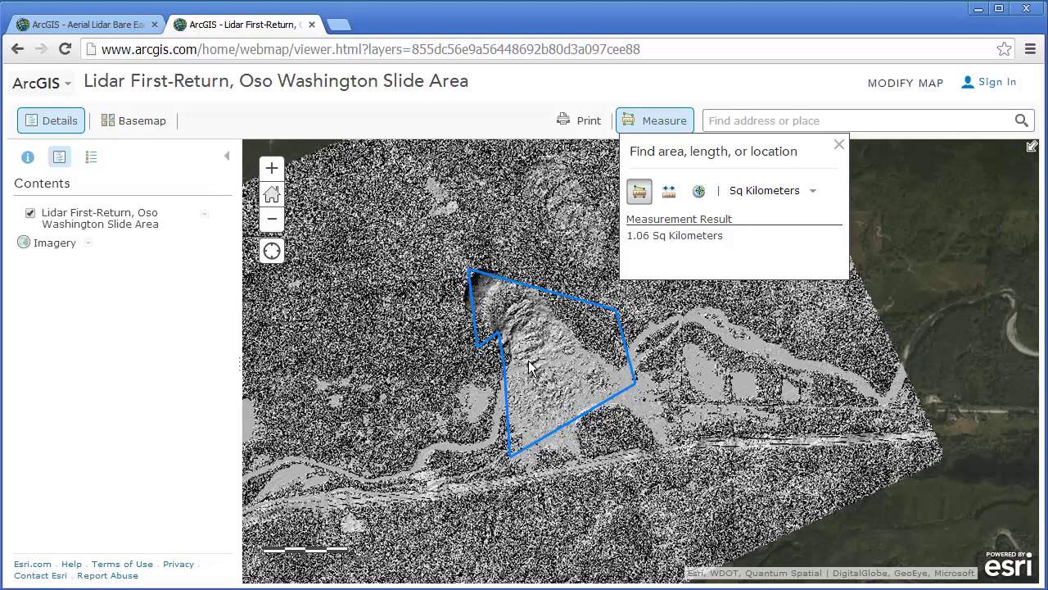
{"action": "left_click_drag", "start_coordinate": [762, 396], "coordinate": [651, 407]}
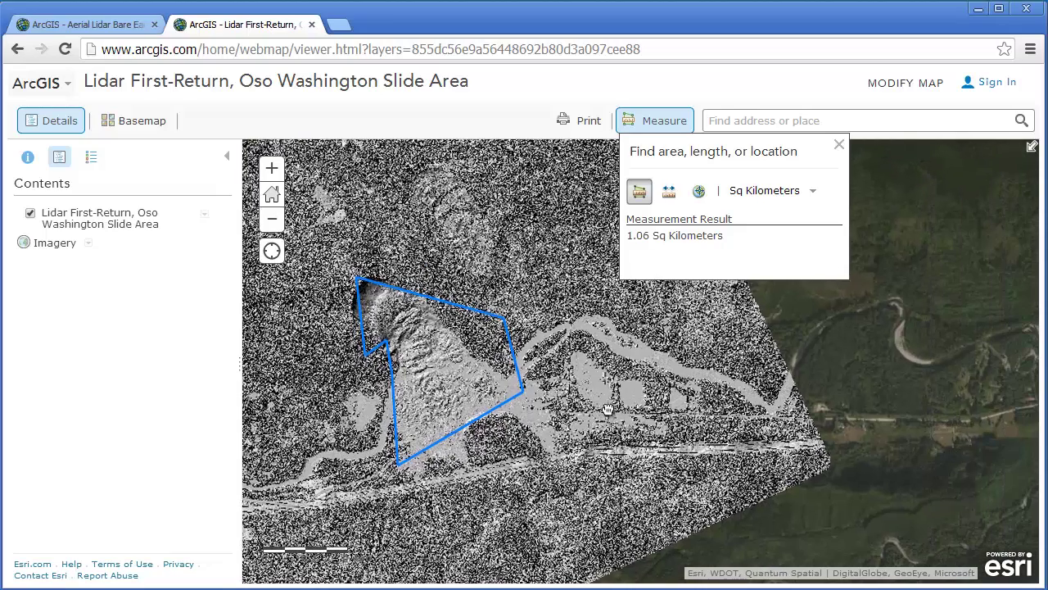
{"action": "left_click_drag", "start_coordinate": [310, 461], "coordinate": [424, 455]}
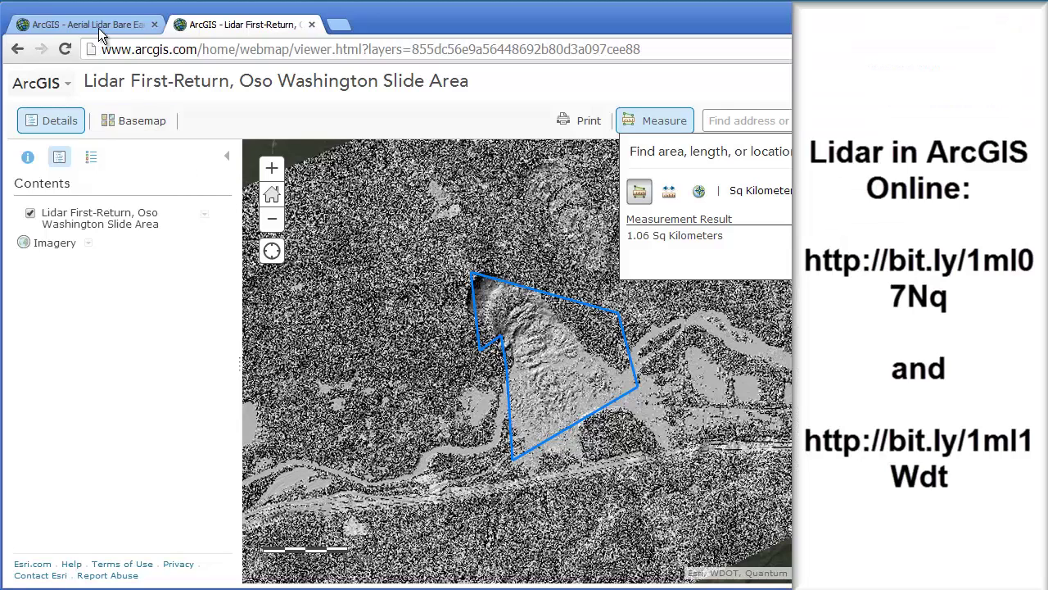
{"action": "left_click", "coordinate": [99, 27]}
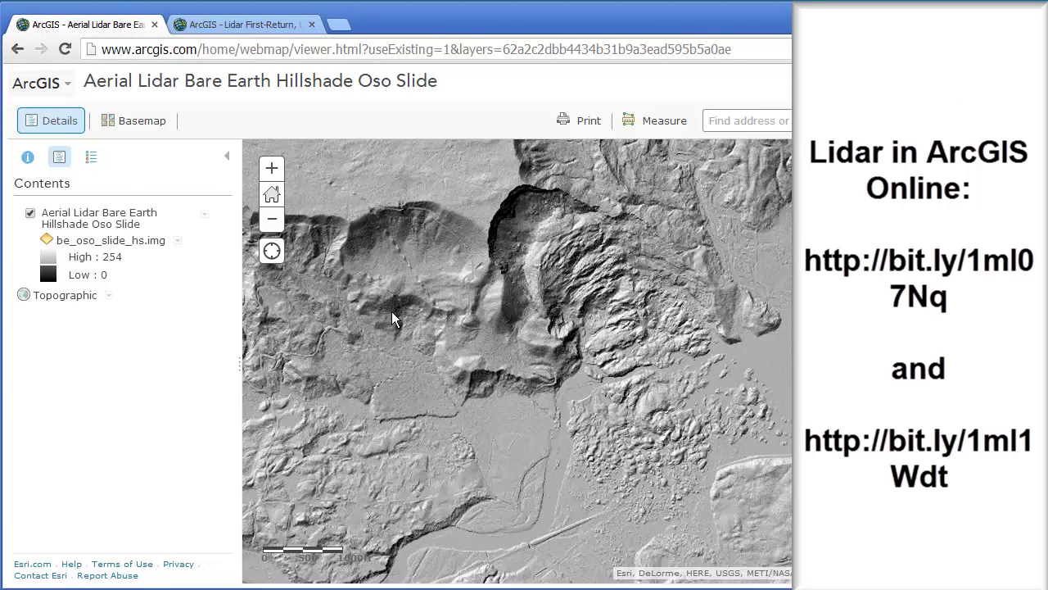
{"action": "left_click", "coordinate": [239, 24]}
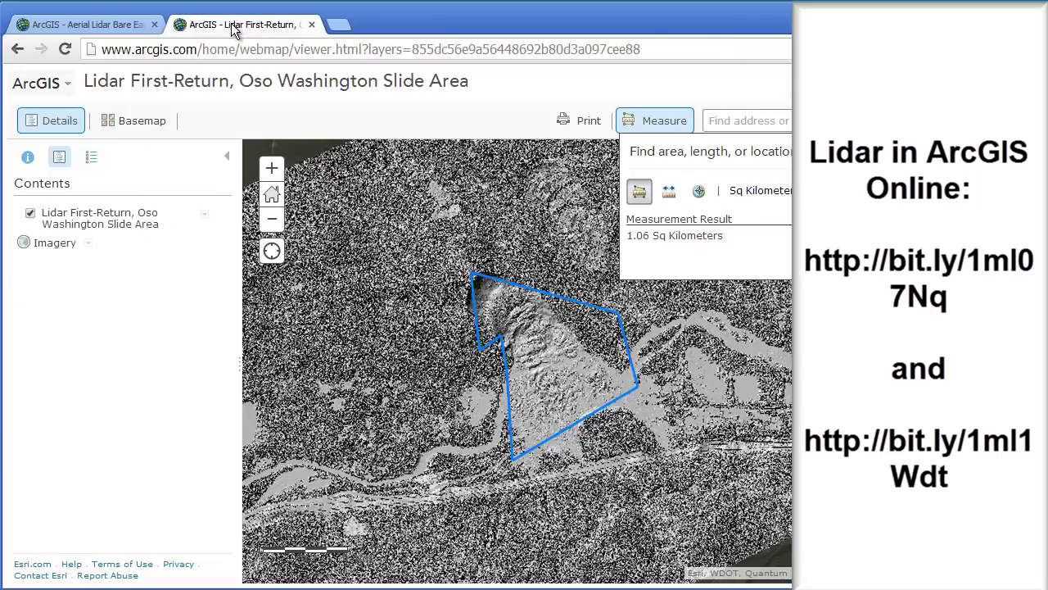